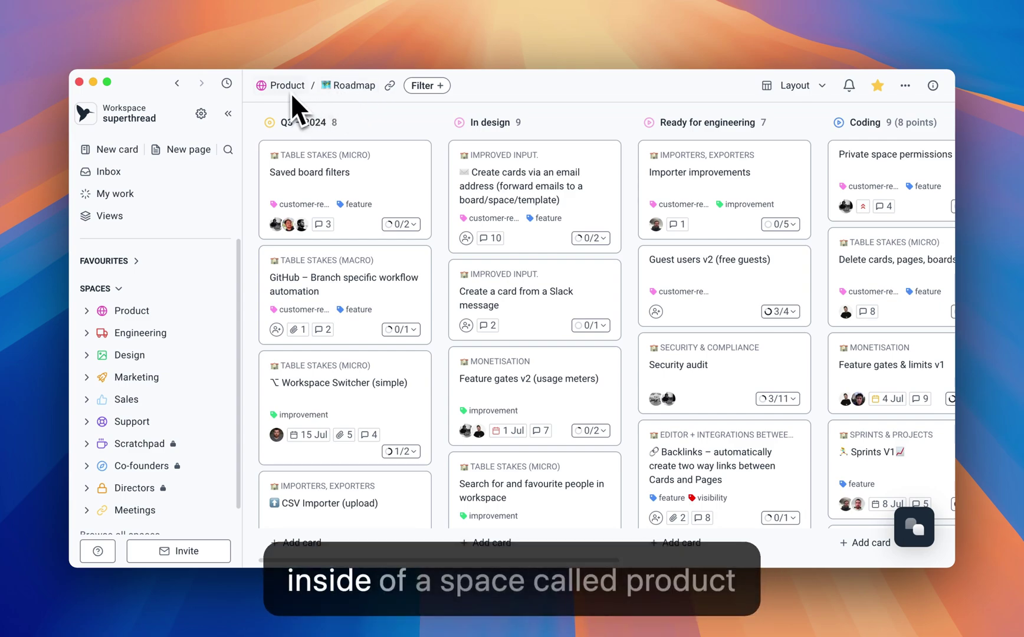
Expand the Product space to list Initiatives, Roadmap, Product Triage, Inbox and Shipped boards
click(87, 310)
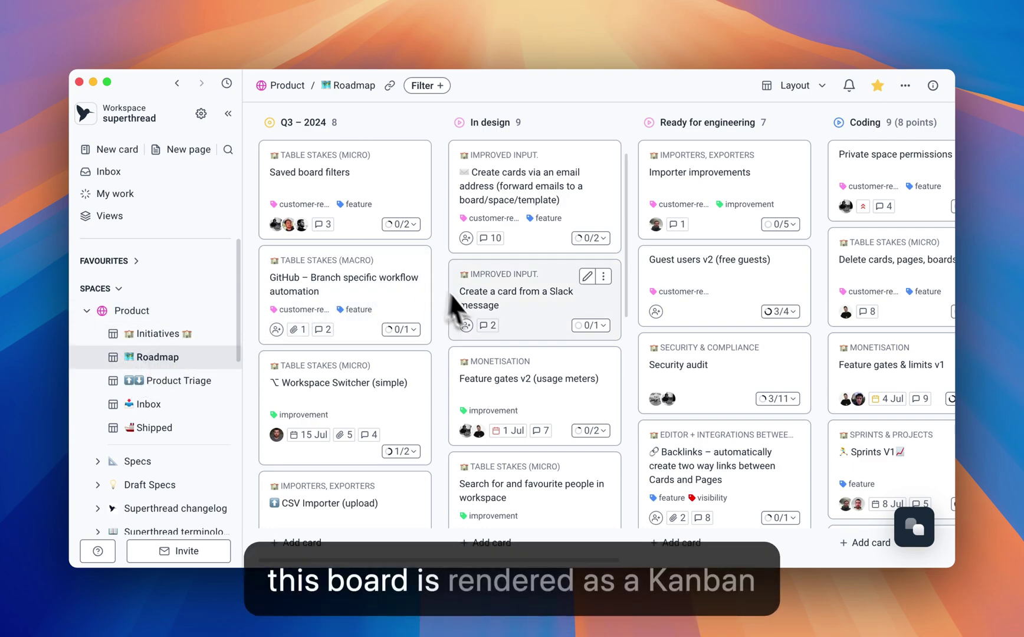
Cycle the Roadmap layout through List and Timeline, ending on the Calendar (Beta) July view
click(796, 86)
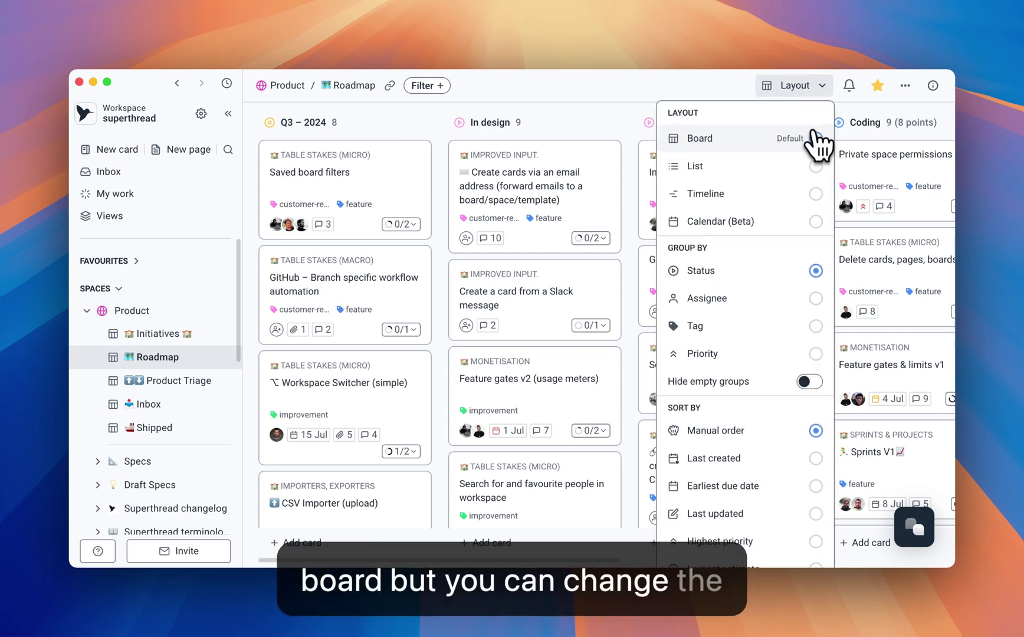
click(816, 180)
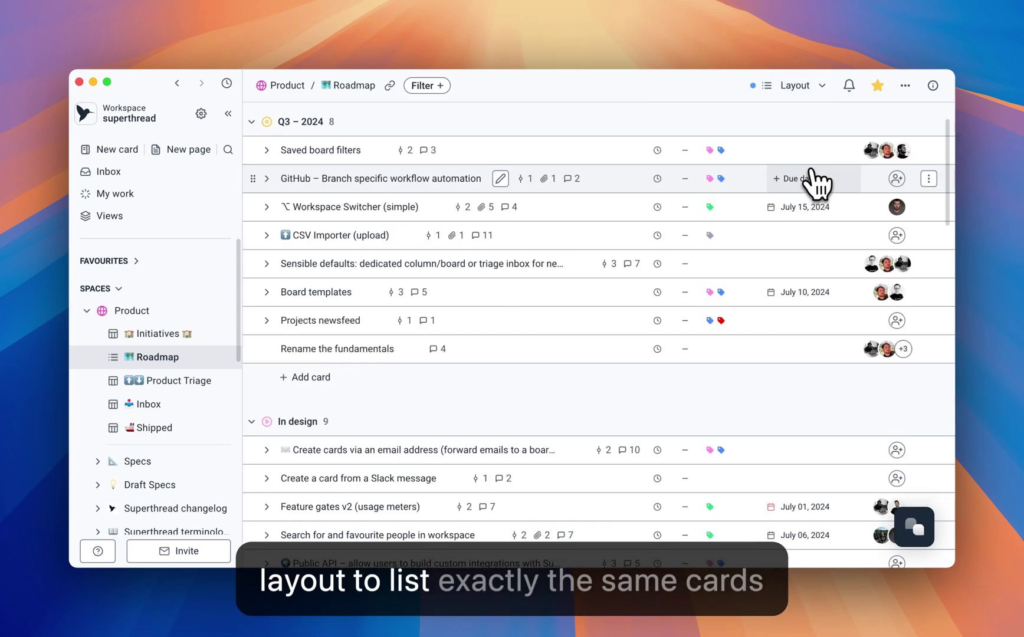
click(807, 89)
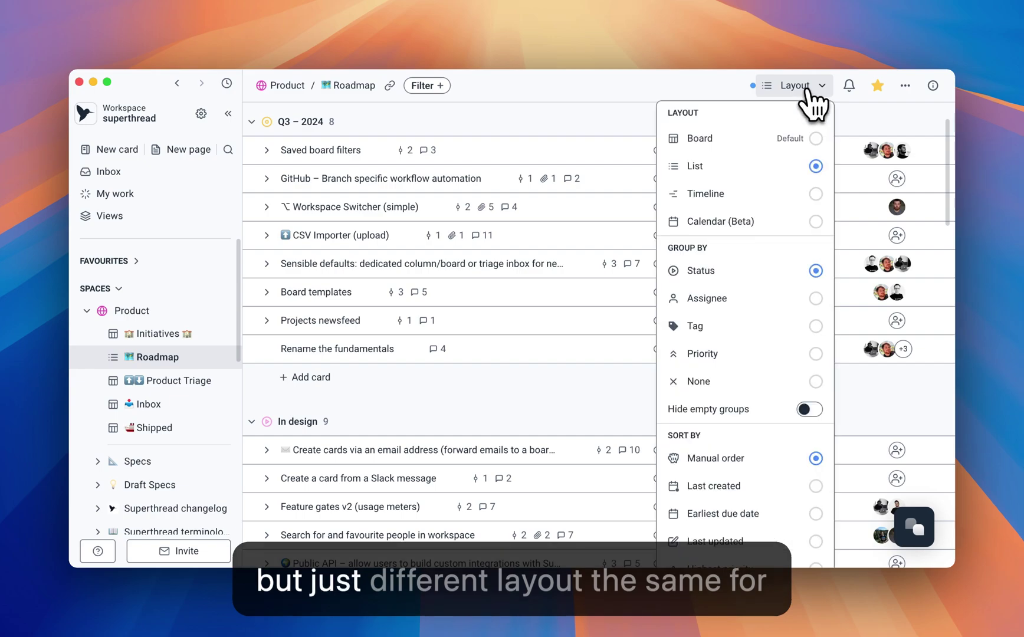
click(820, 200)
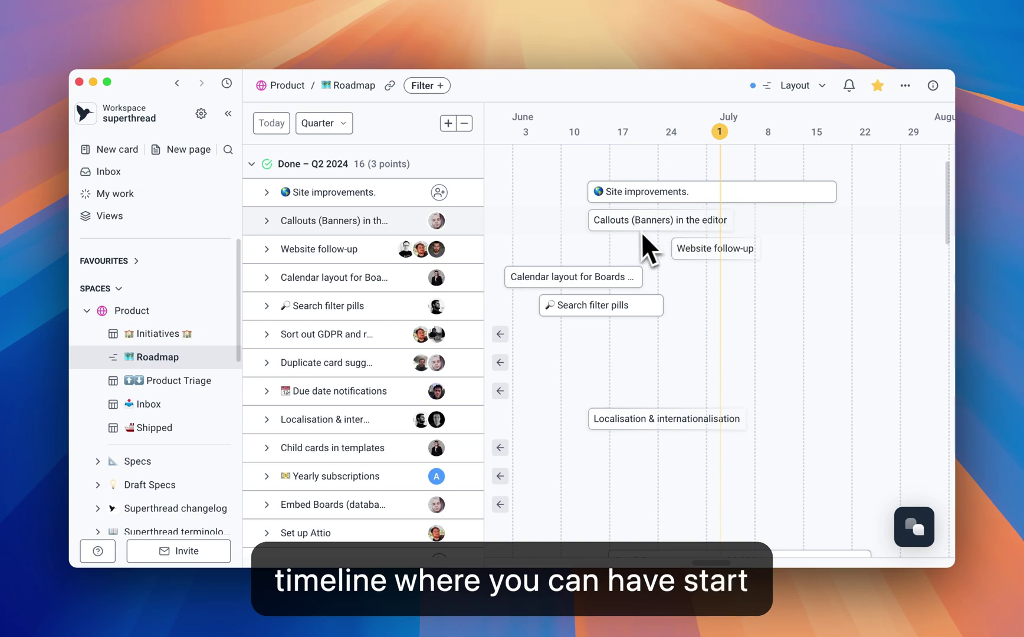
click(807, 88)
click(791, 224)
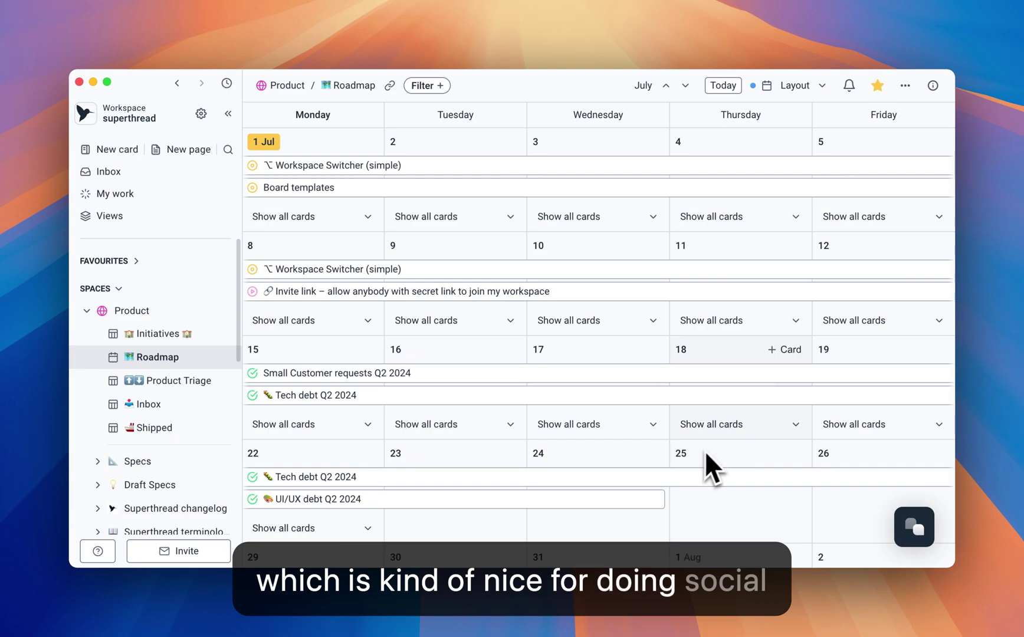
click(797, 88)
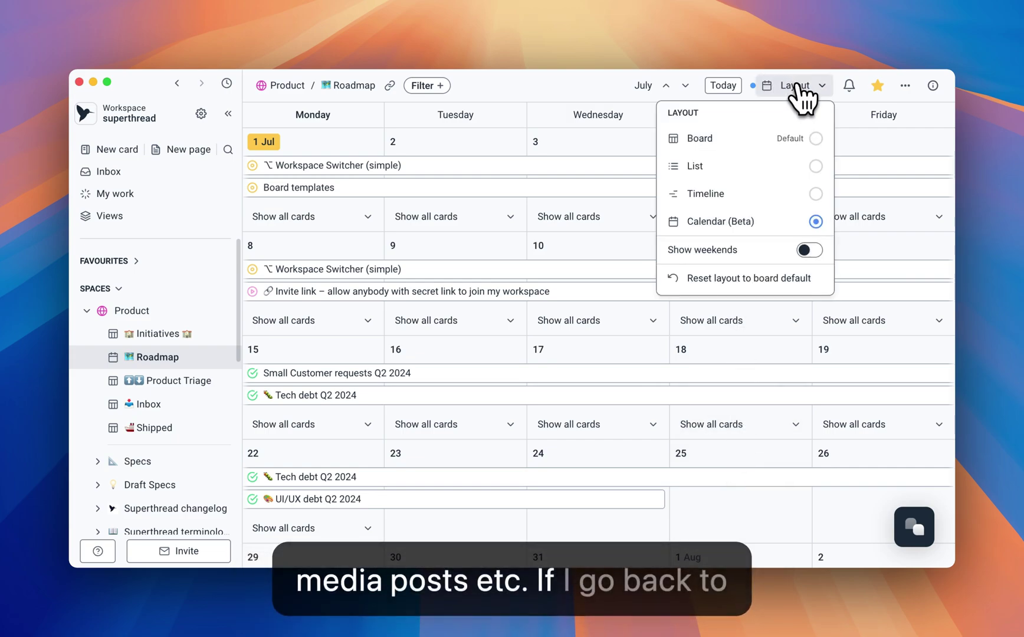
Restore the Board layout, collapse the sidebar, and inspect Q3 – 2024, In design and Done status options unchanged
click(784, 153)
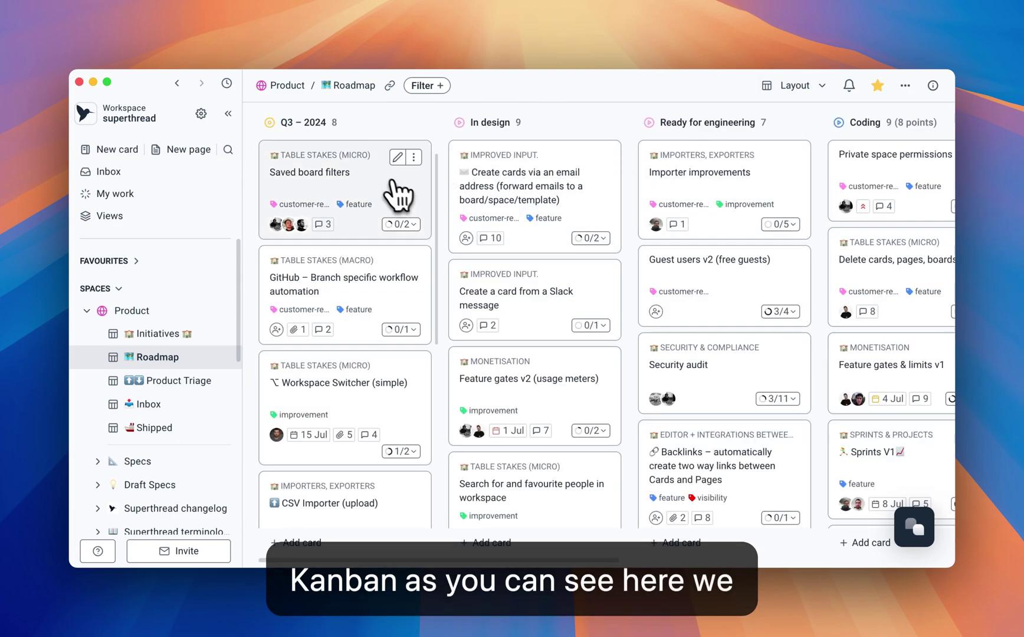
click(227, 113)
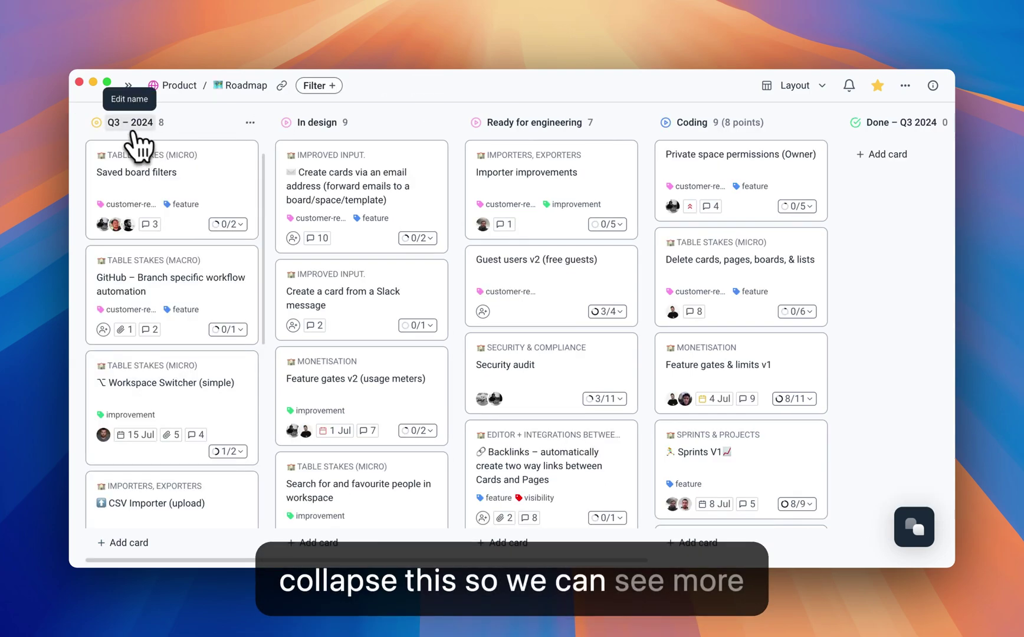
click(97, 123)
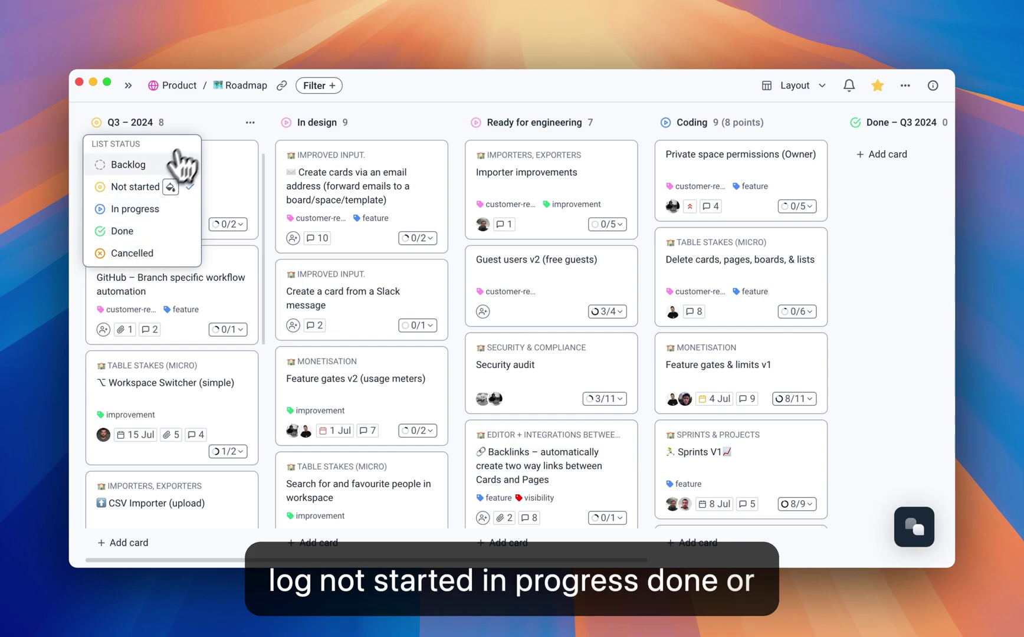
click(224, 126)
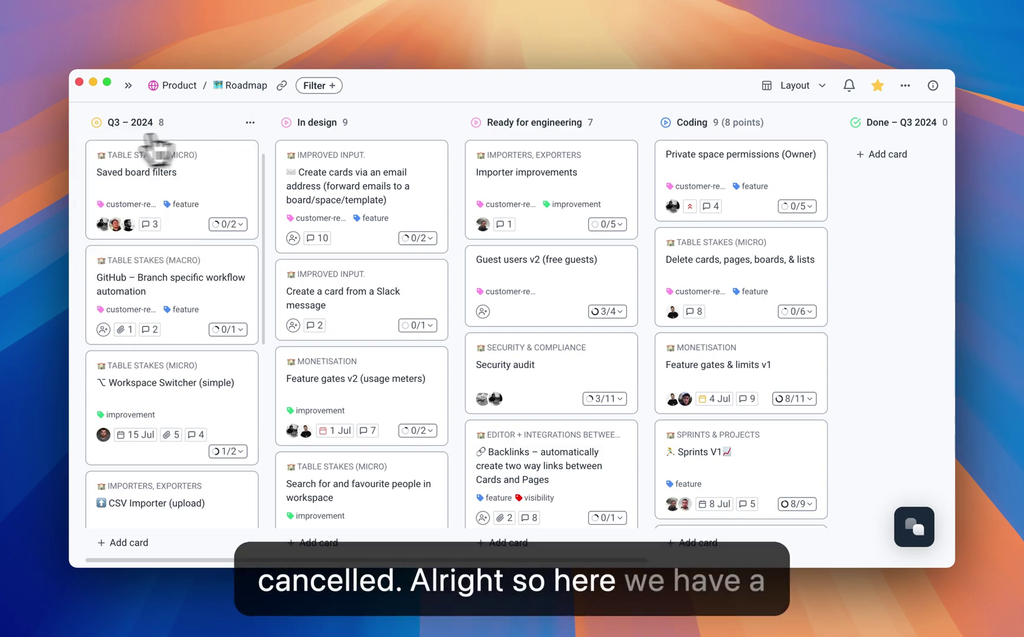
click(96, 123)
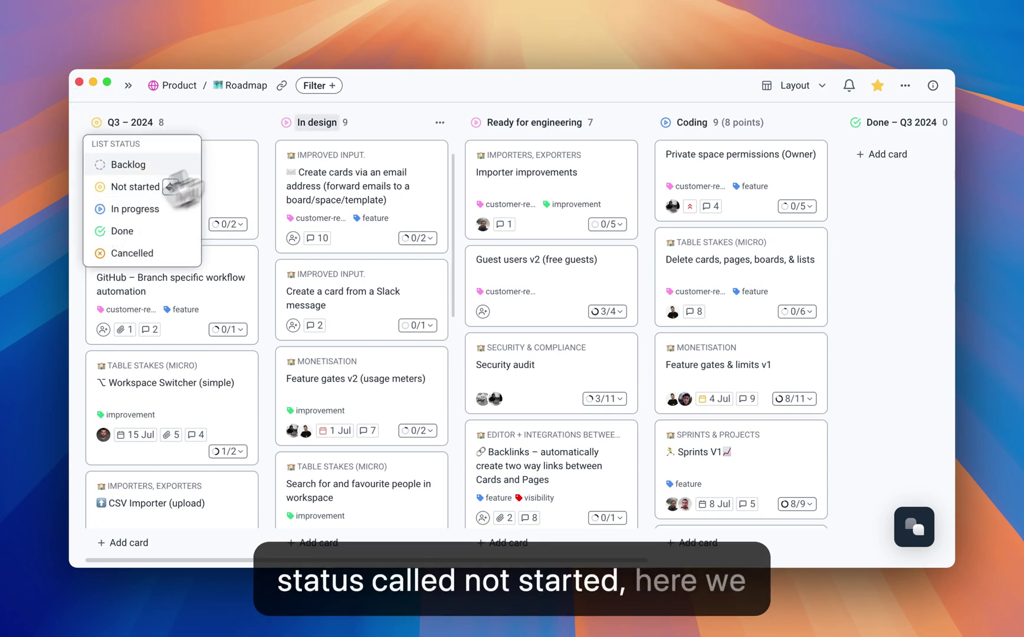
click(286, 122)
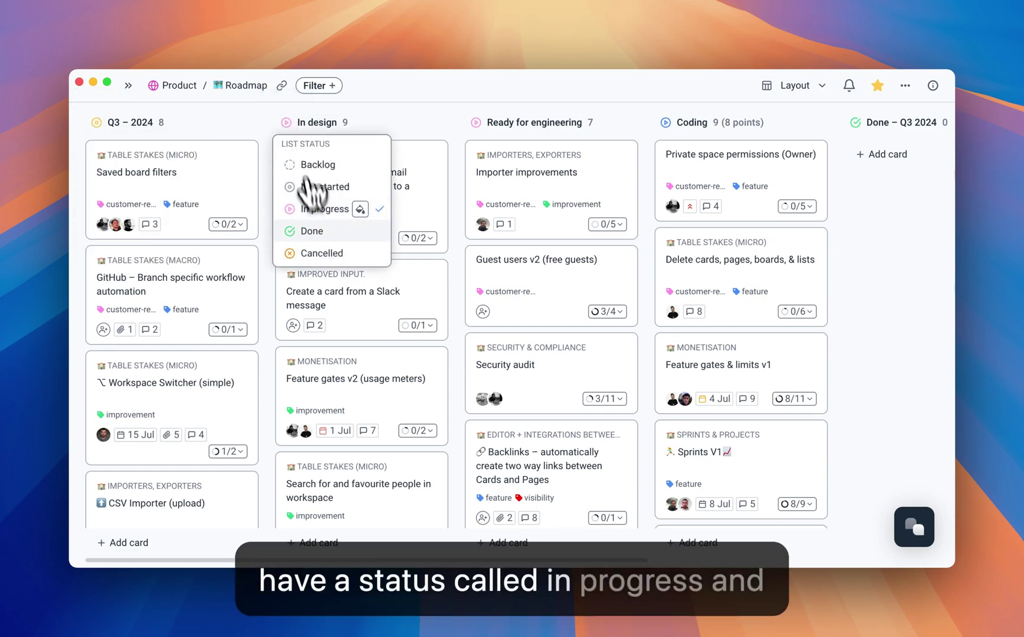
click(855, 122)
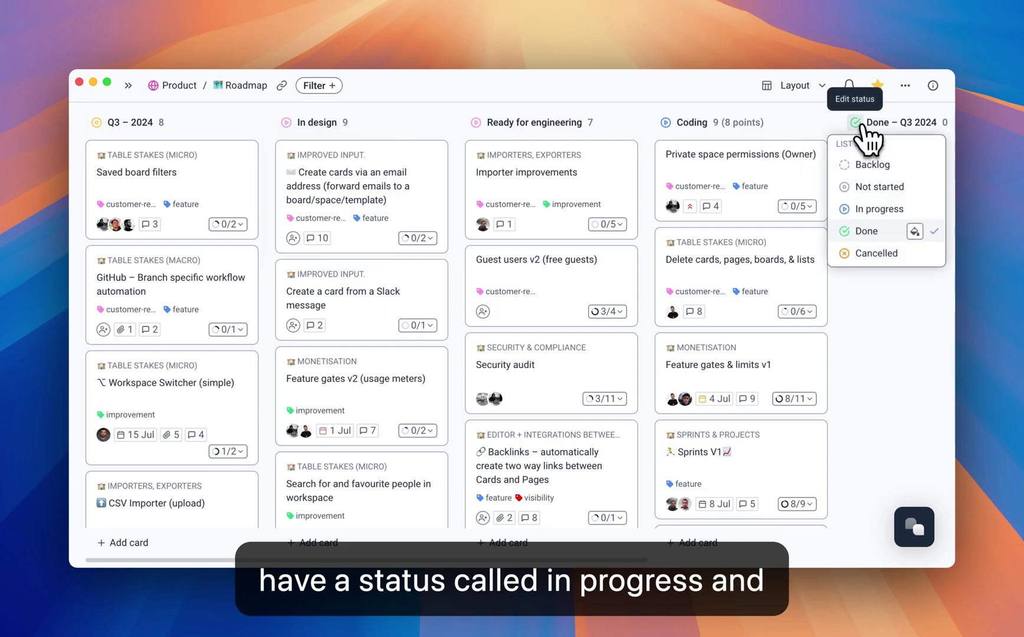
click(889, 353)
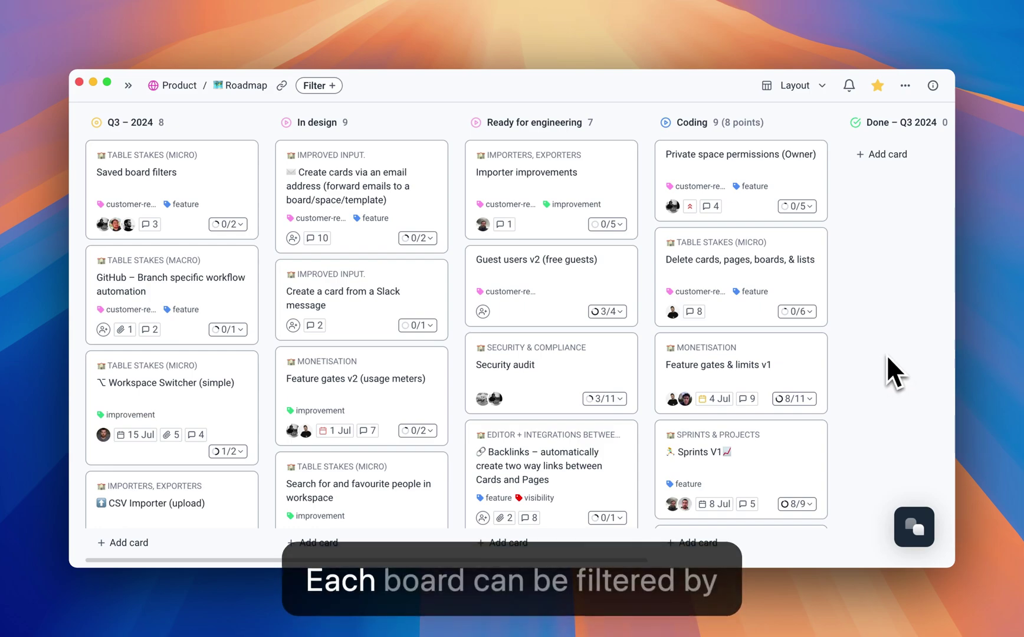
Filter the Roadmap by the feature tag, then switch the tag filter to excludes
click(333, 88)
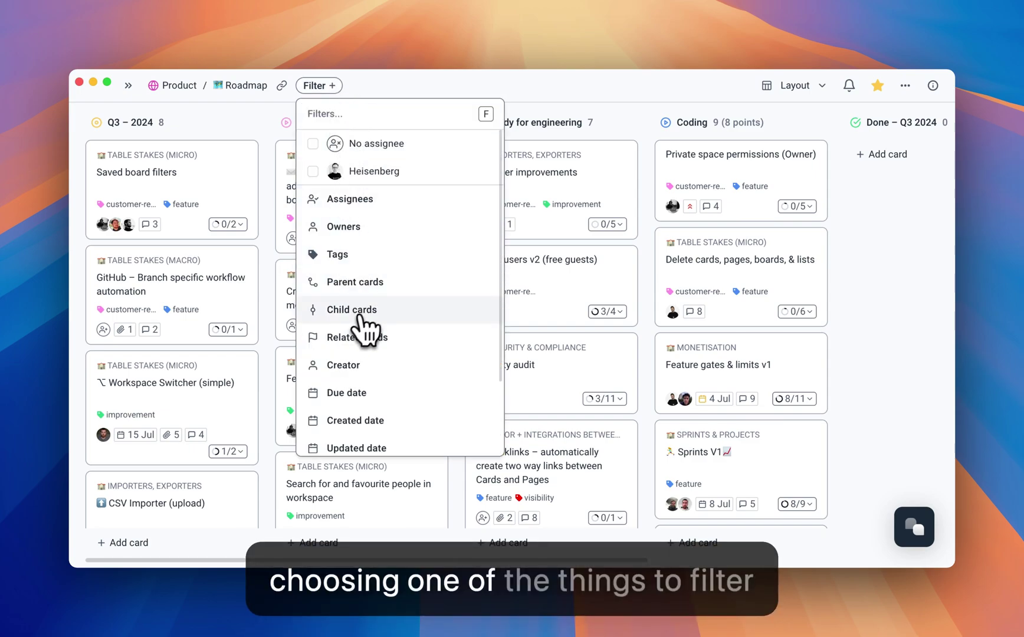
scroll(366, 319, down, 4)
scroll(372, 321, up, 6)
click(355, 257)
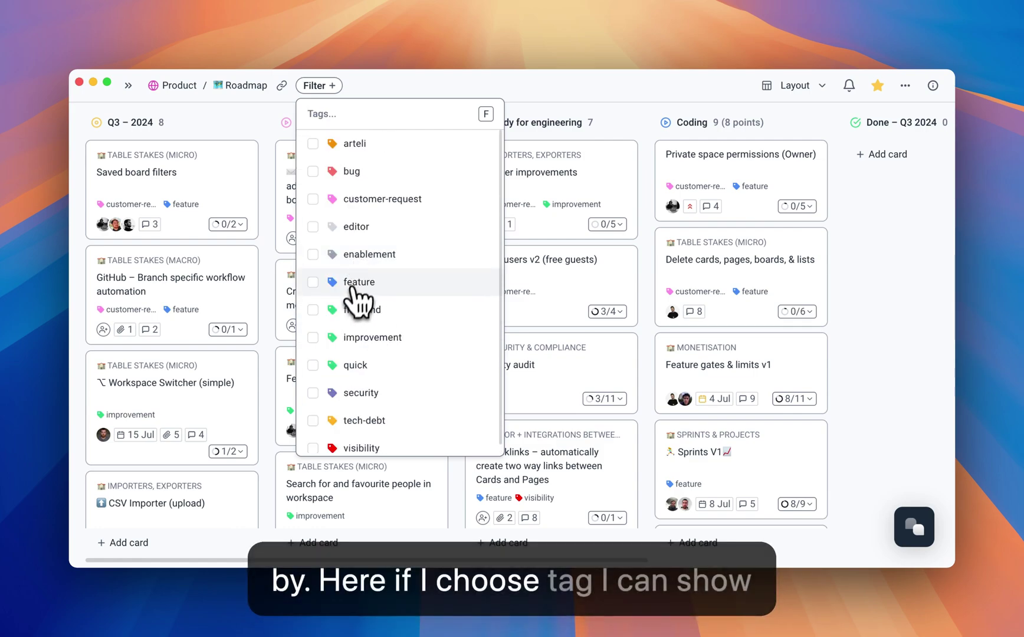
click(317, 287)
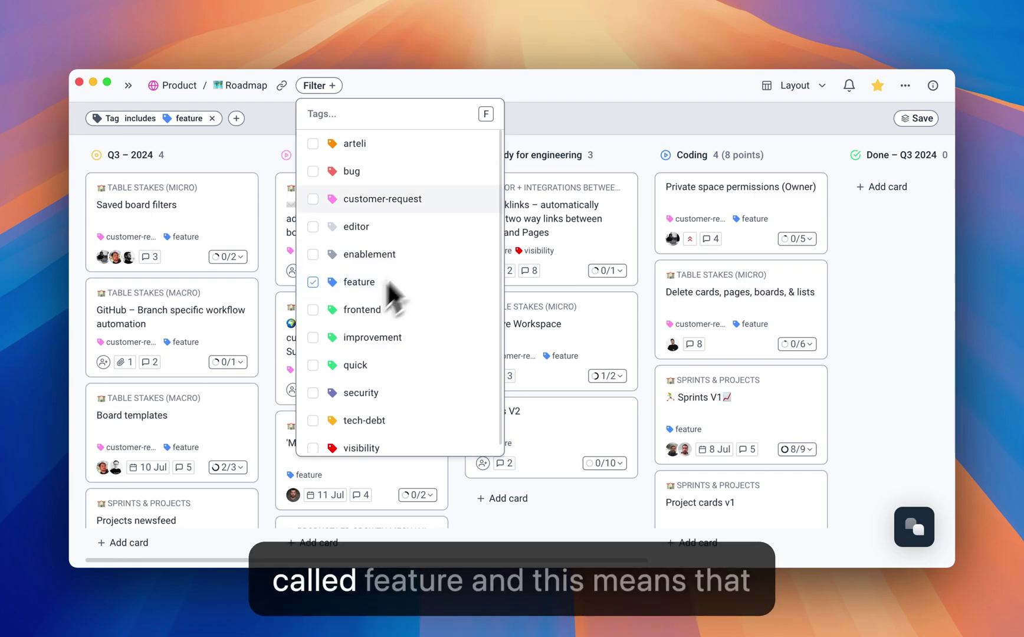
click(562, 111)
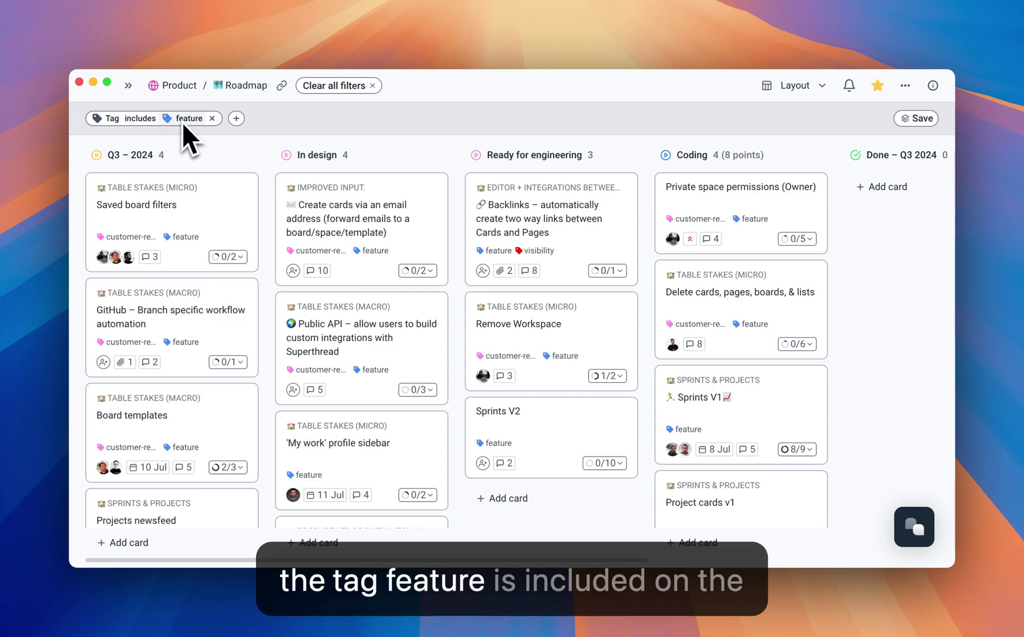
click(145, 123)
click(155, 157)
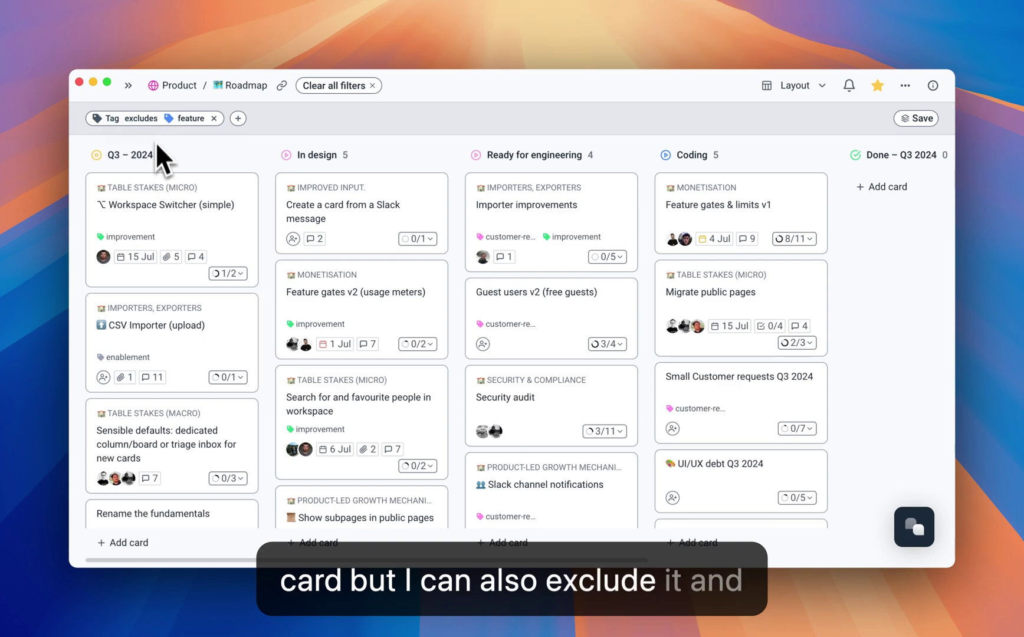
Add a due-before-2-months-from-now filter, pin the sidebar, then remove both filters
click(238, 118)
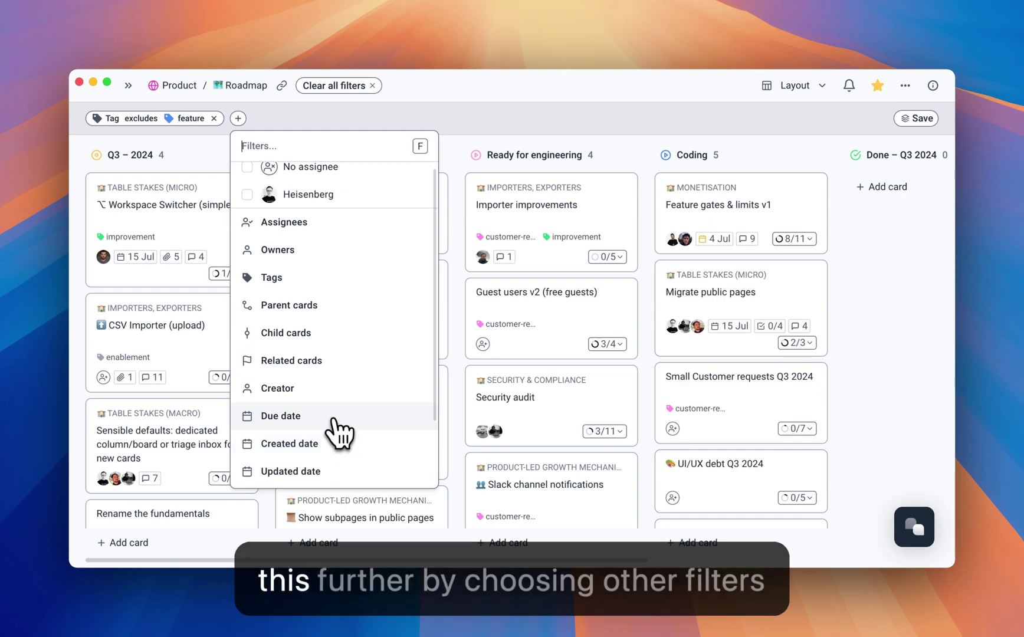
click(330, 425)
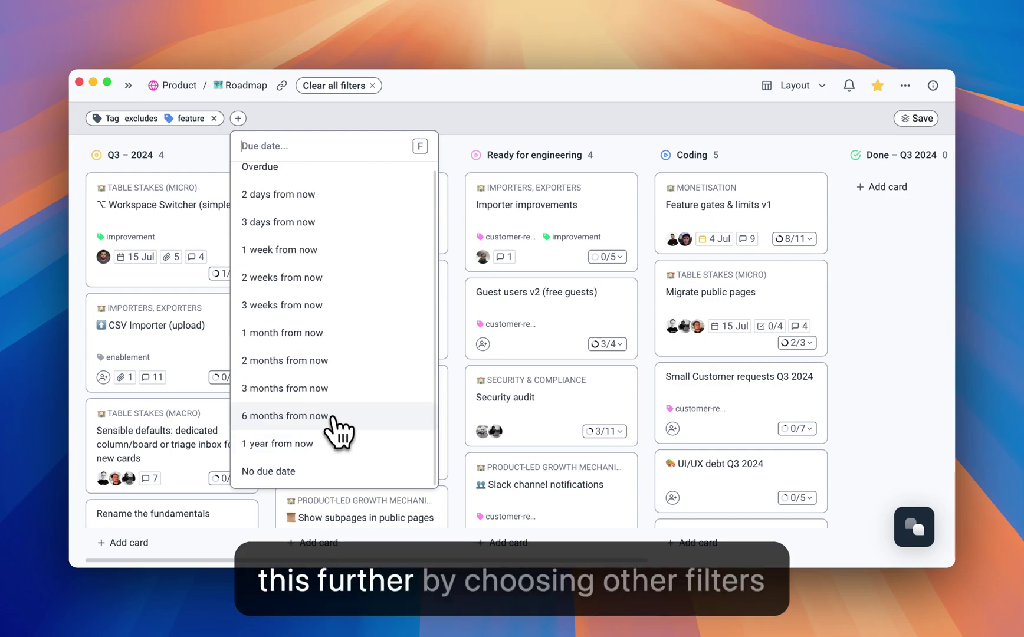
click(319, 368)
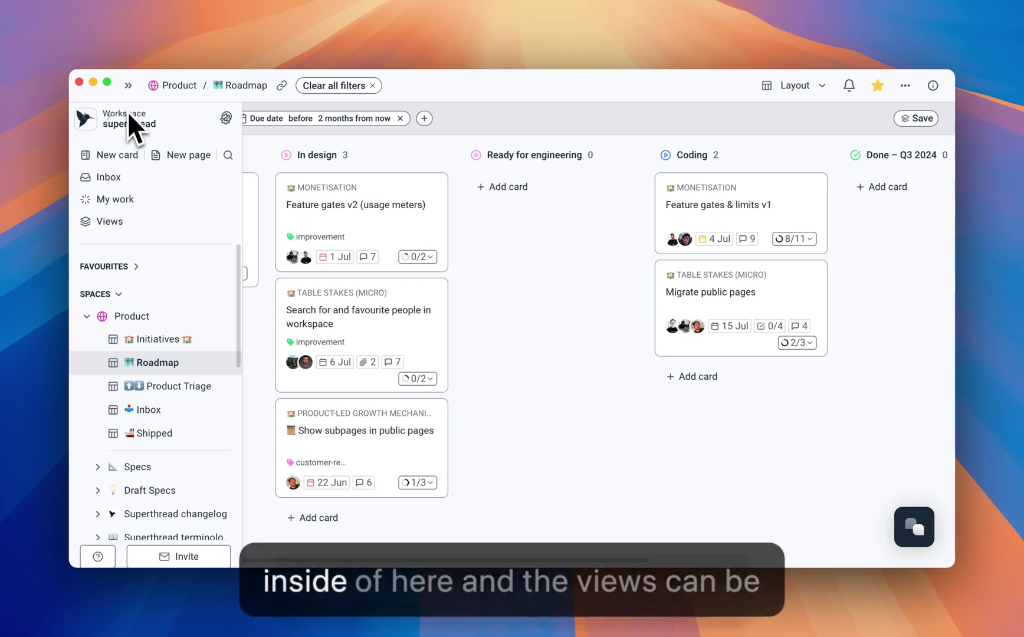
click(128, 89)
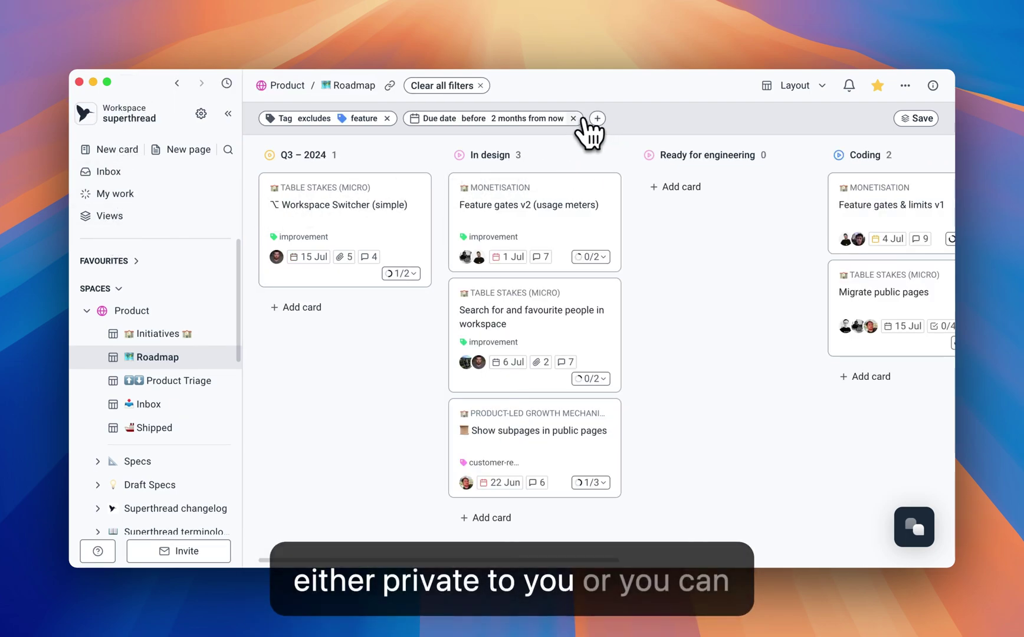
click(573, 118)
click(387, 118)
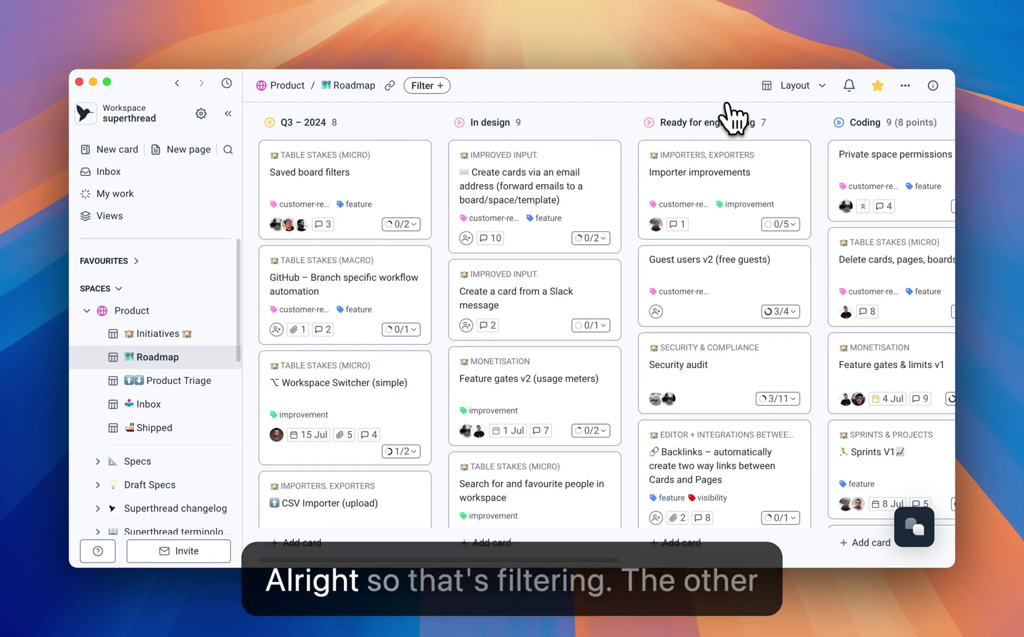
Group the Roadmap by Tag with empty groups hidden, showing customer-re…, editor, enablement and feature columns
click(819, 86)
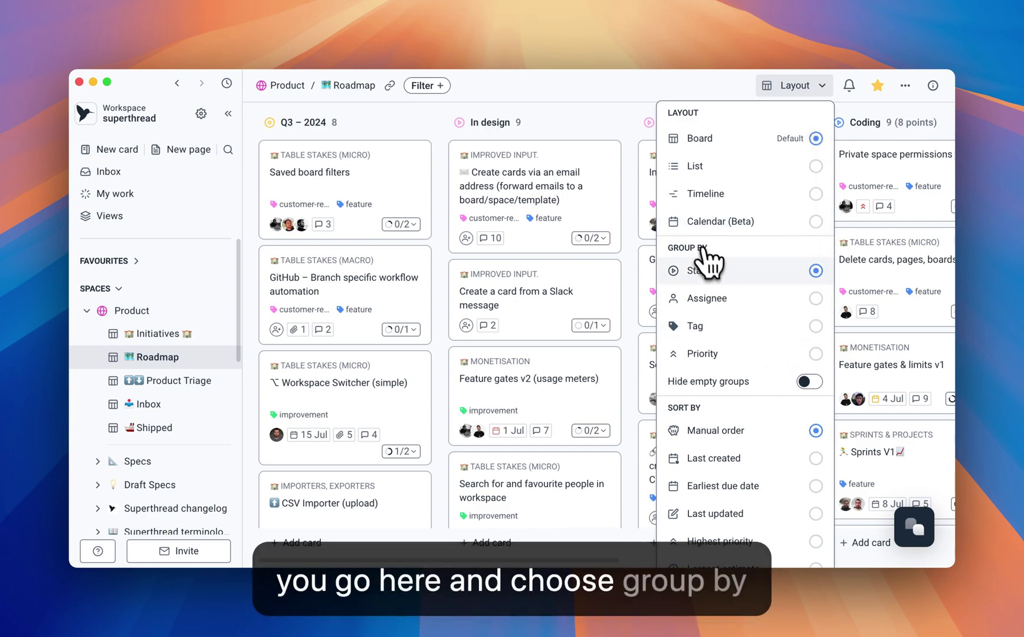
click(694, 326)
scroll(890, 421, right, 5)
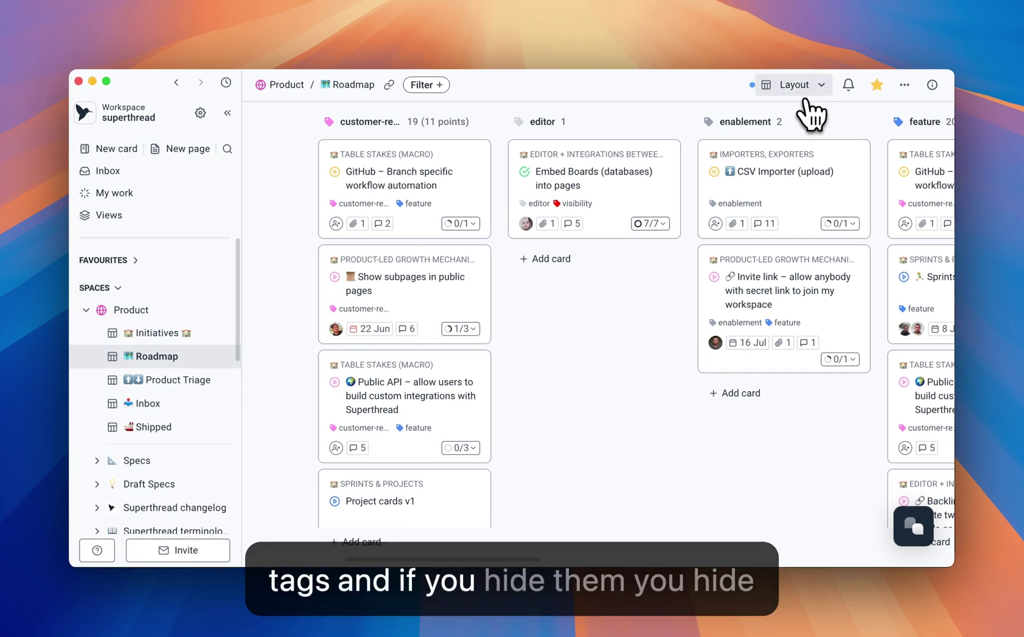
click(806, 87)
click(766, 386)
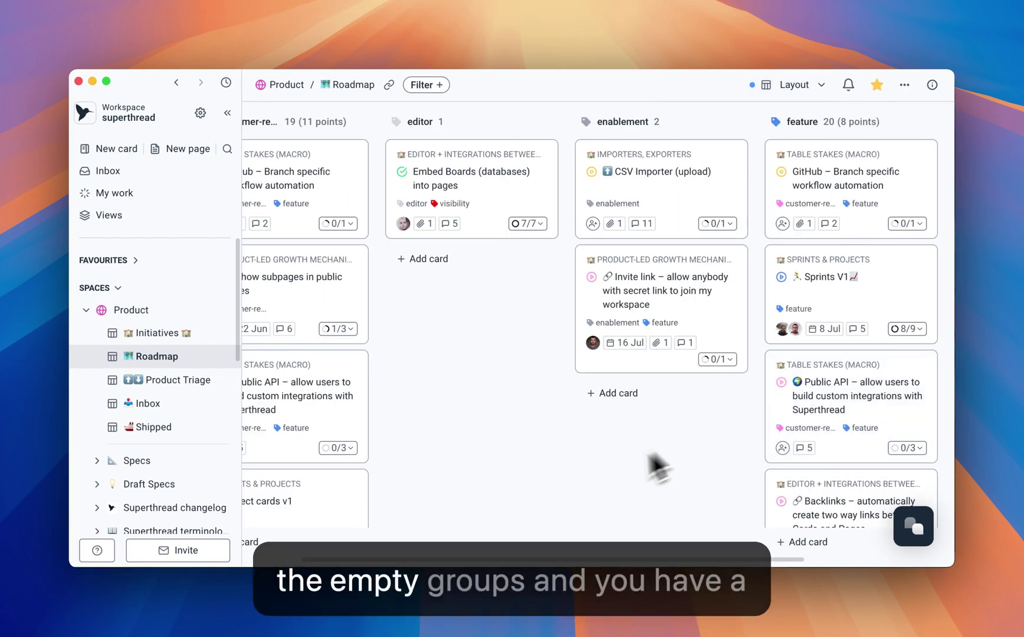
scroll(647, 468, left, 2)
scroll(571, 507, right, 6)
scroll(582, 500, left, 5)
click(803, 87)
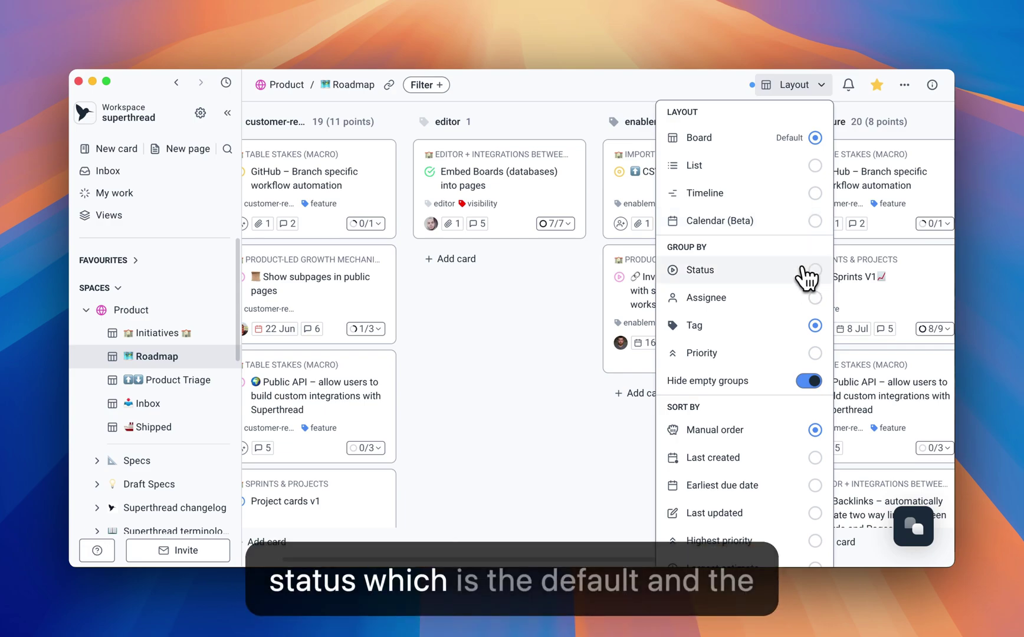
Regroup the Roadmap by Status and change the sort from Manual order to Last updated
click(806, 276)
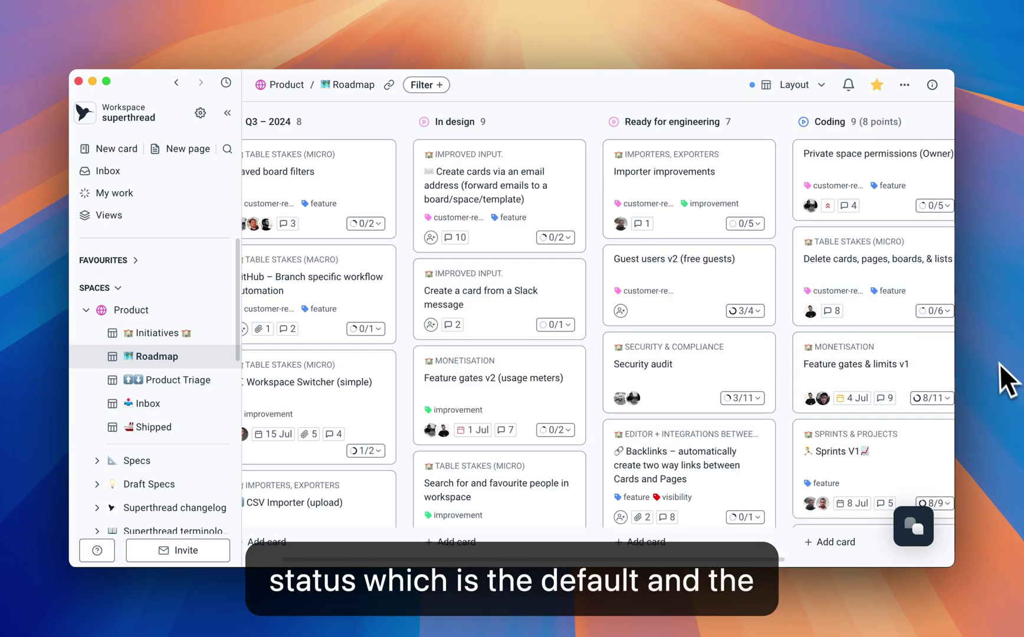
click(795, 87)
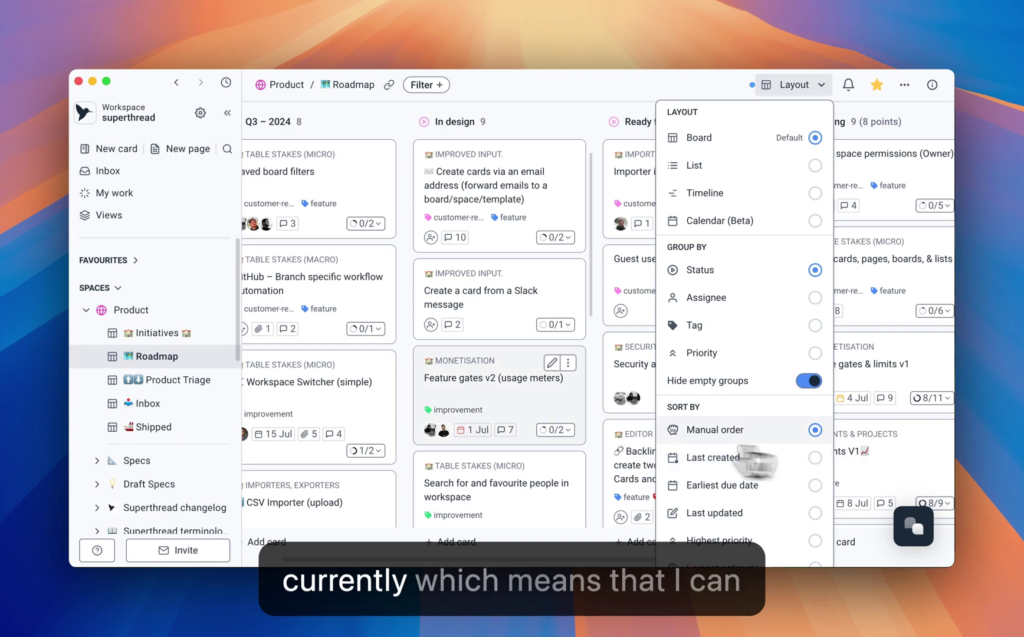
click(592, 465)
scroll(592, 465, down, 3)
mouse_move(537, 466)
mouse_down()
mouse_move(530, 362)
mouse_move(534, 528)
mouse_move(779, 460)
mouse_move(538, 466)
mouse_move(523, 485)
mouse_move(525, 476)
mouse_up()
click(803, 91)
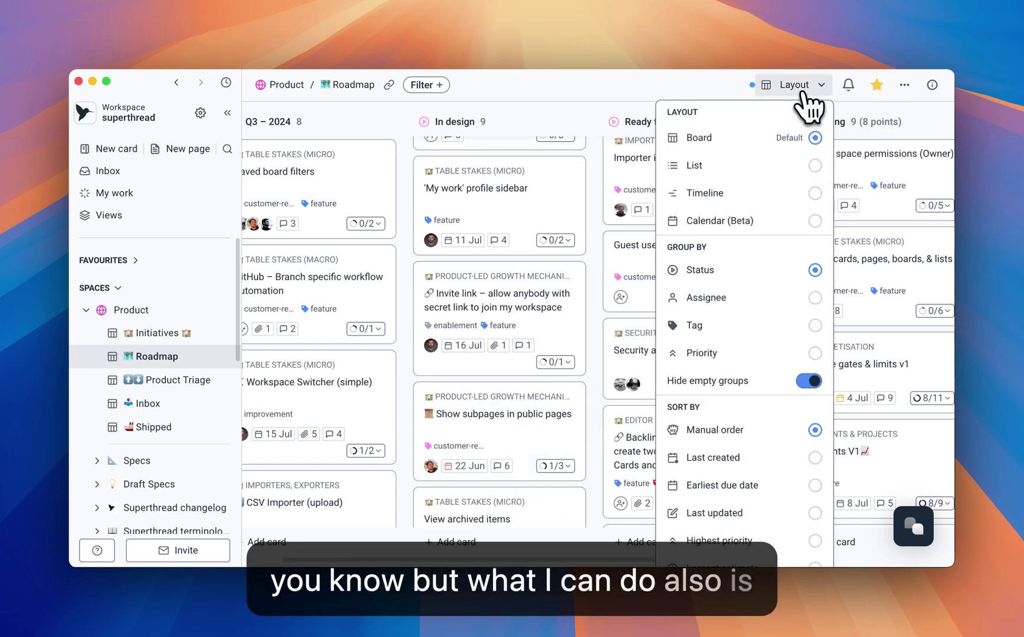
click(790, 510)
click(812, 88)
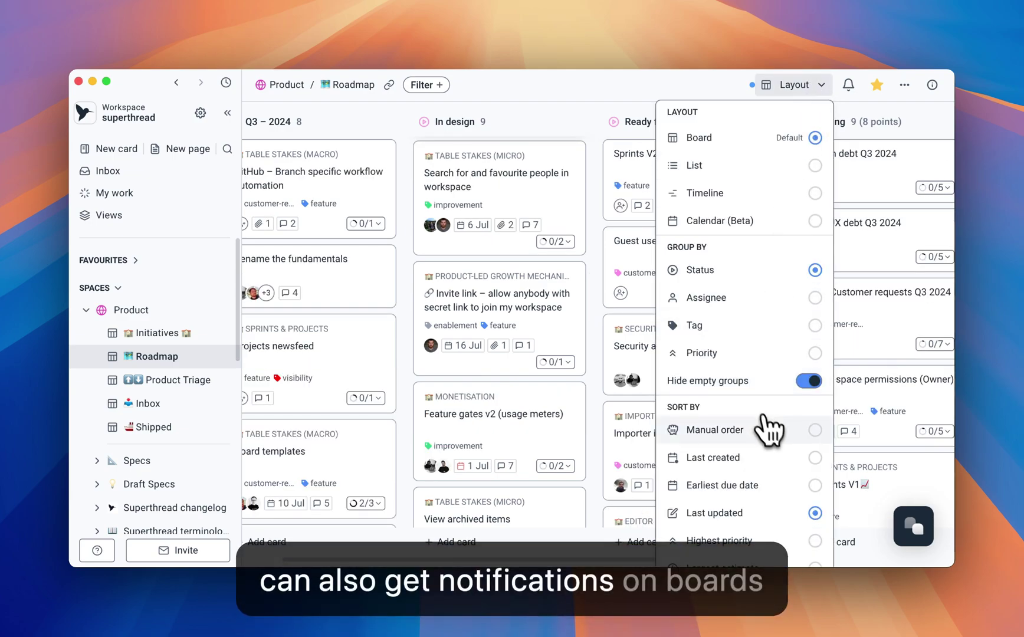
Restore Manual order sorting, then open the In design list's own options menu
click(800, 436)
click(904, 85)
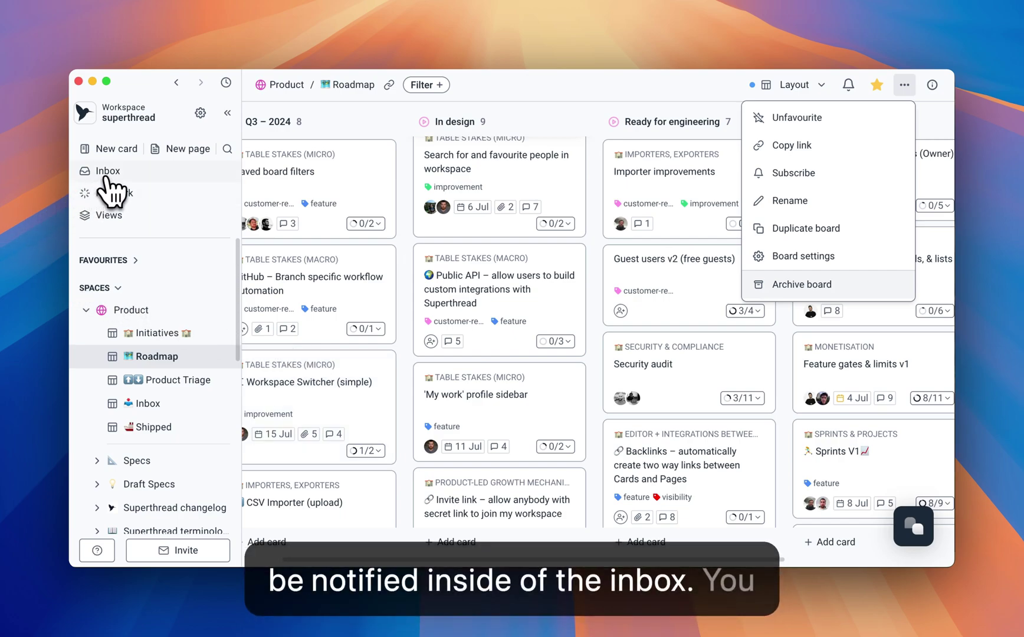
click(583, 127)
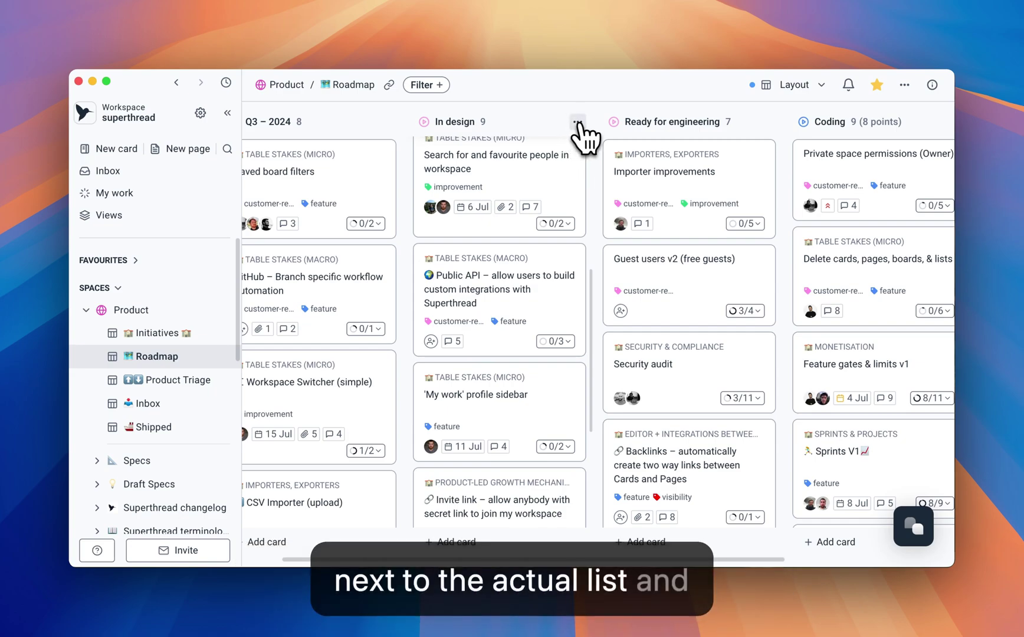
click(577, 122)
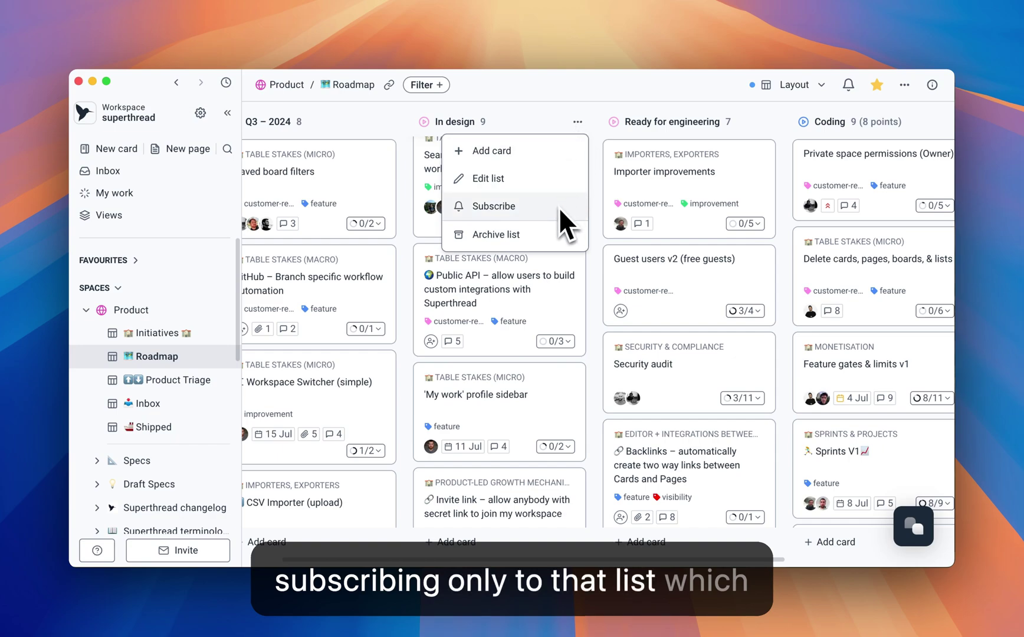